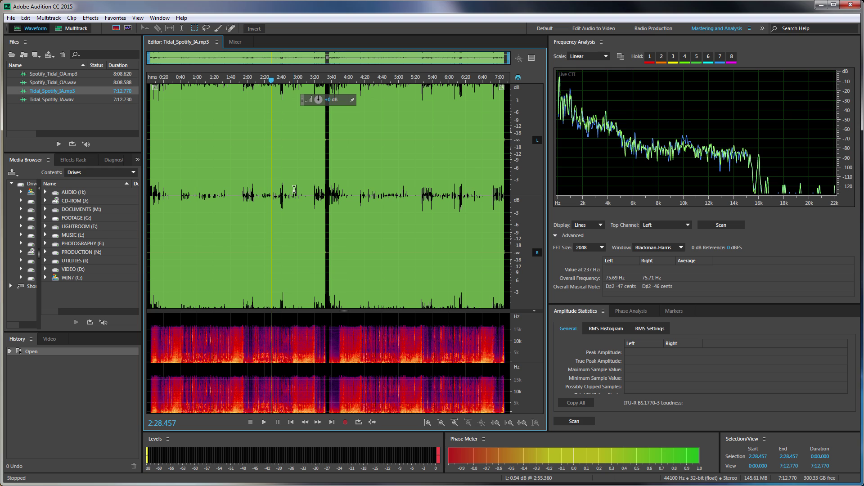
# Check Tidal_Spotify_IA.mp3's spectrum at 1:35.992, then zoom the waveform to about 1:20–2:38.
pyautogui.click(227, 197)
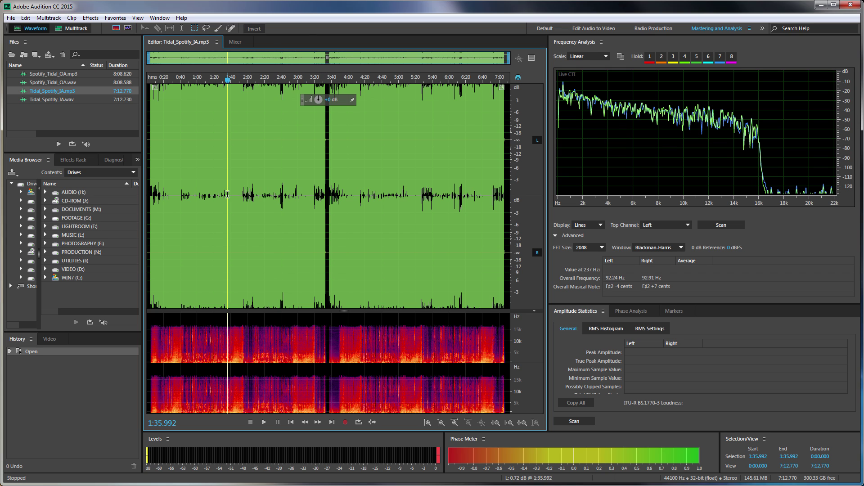
pyautogui.click(70, 80)
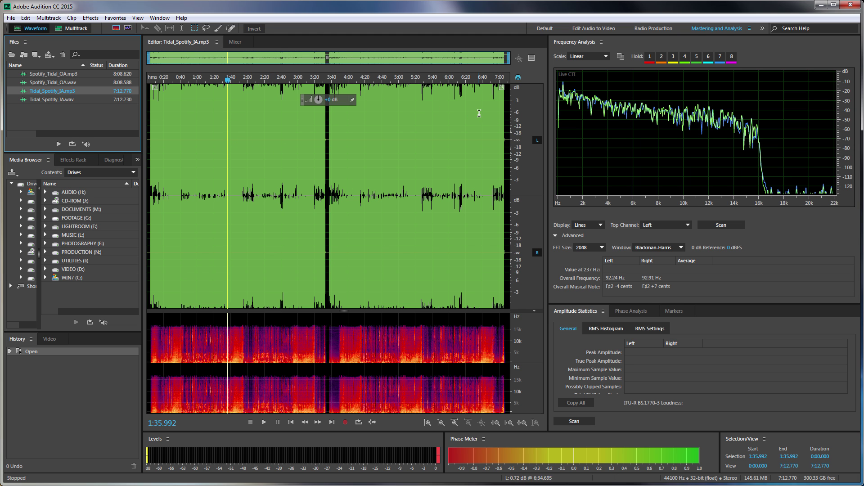
pyautogui.scroll(3, 224, 191)
pyautogui.scroll(10, 254, 210)
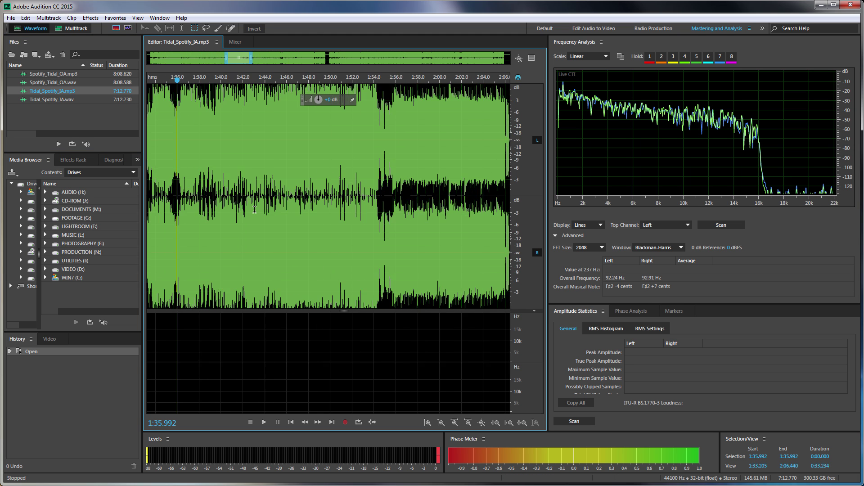
pyautogui.scroll(-8, 255, 209)
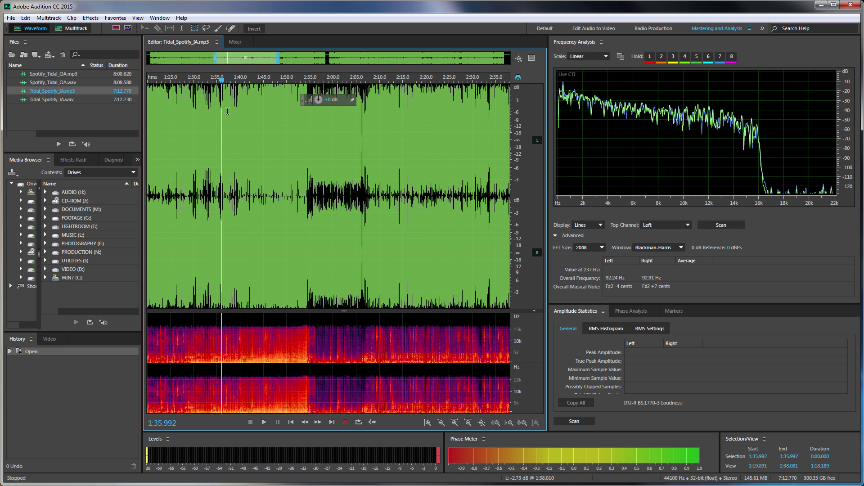
# Open Spotify_Tidal_OA.mp3 and view its spectrum falling off sharply near 16 kHz.
pyautogui.doubleClick(60, 75)
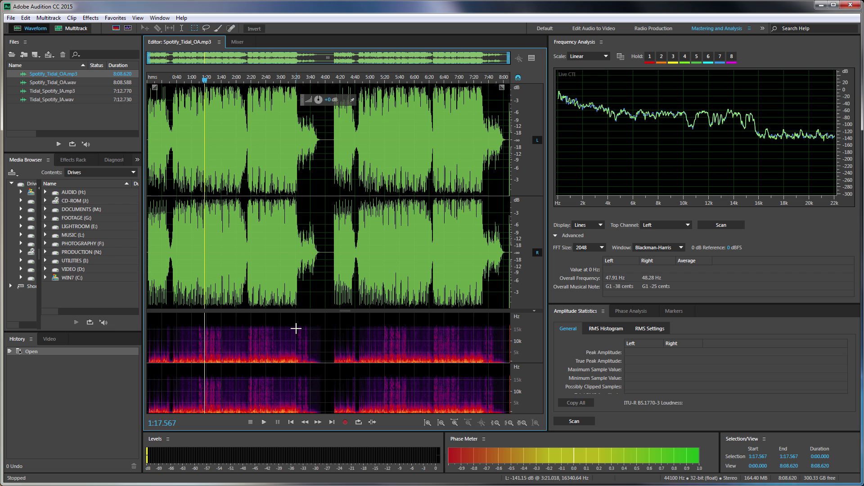
# Reopen Tidal_Spotify_IA.mp3 and stop playback at 1:41.162 to inspect its 16 kHz cutoff.
pyautogui.doubleClick(64, 91)
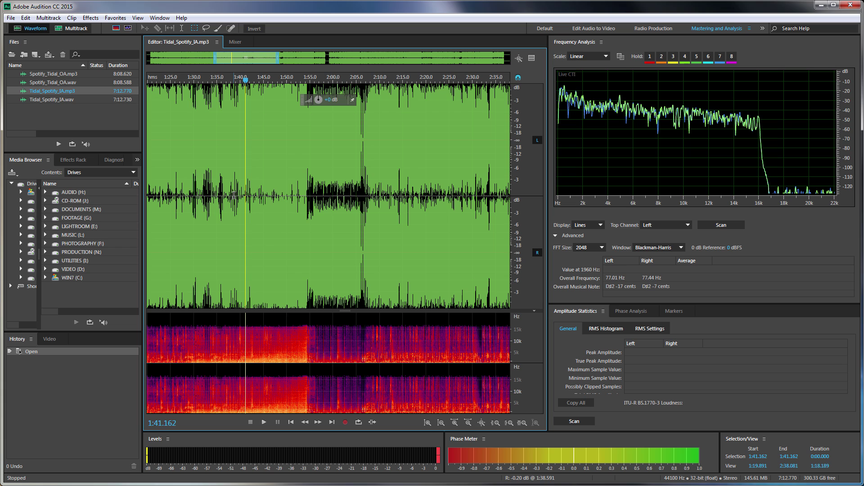
pyautogui.press('space')
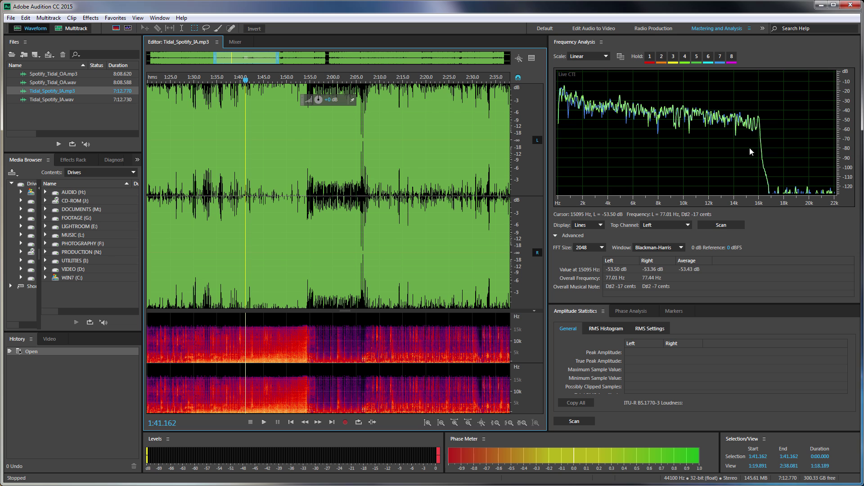
# Play Spotify_Tidal_OA.mp3 from 2:00 to 2:03.757 and zoom the spectrum's dB range to -10…-170.
pyautogui.doubleClick(52, 76)
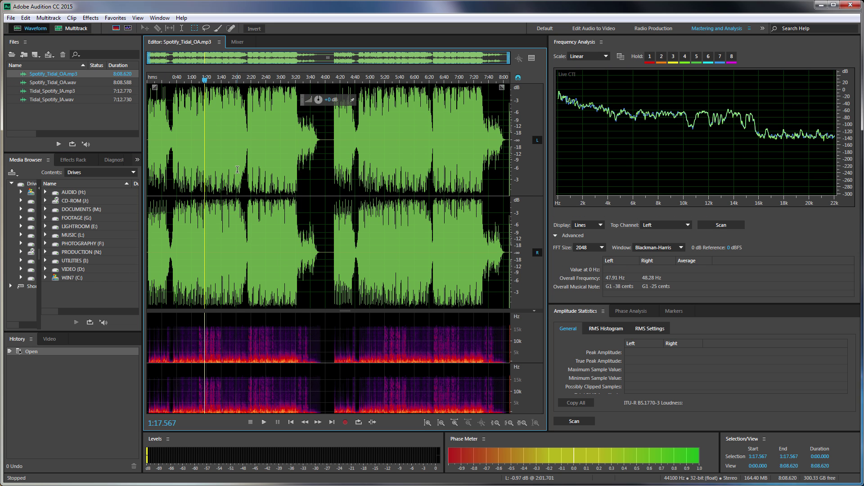
pyautogui.click(237, 169)
pyautogui.press('space')
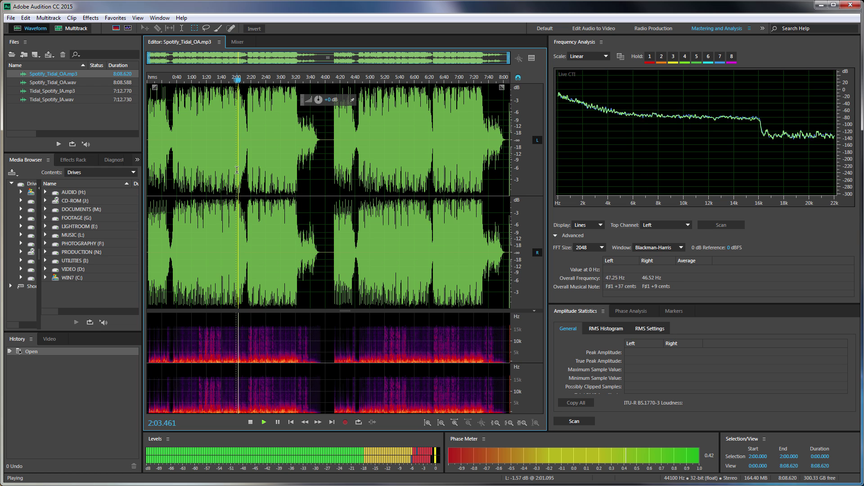
pyautogui.press('space')
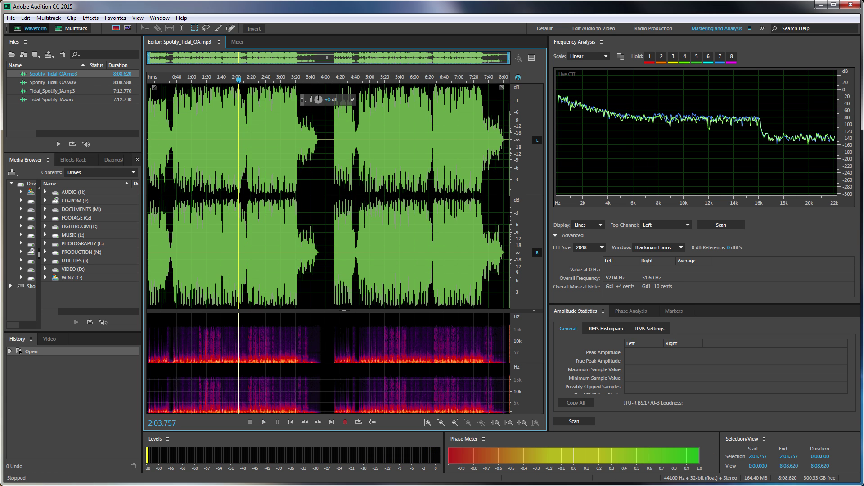
pyautogui.rightClick(848, 112)
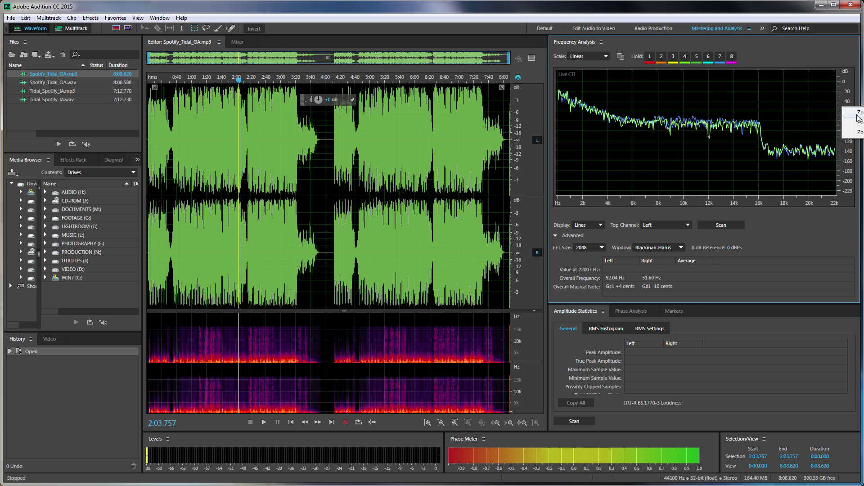
pyautogui.click(858, 116)
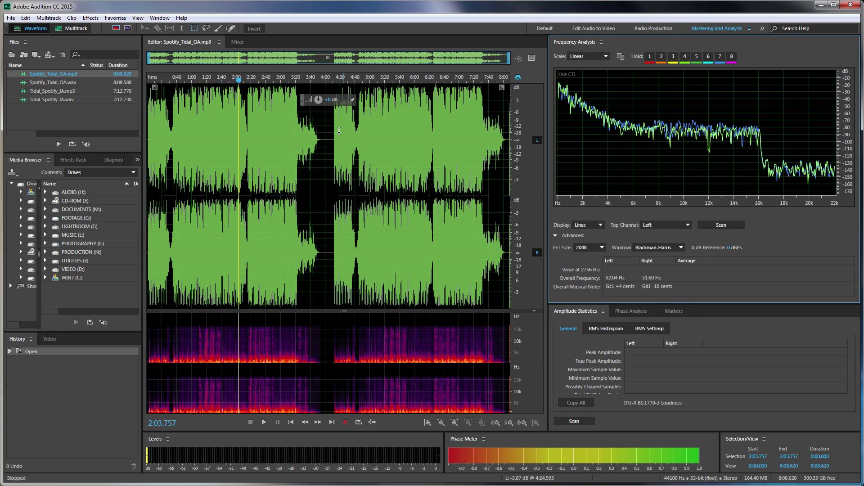
# Open Spotify_Tidal_OA.wav and check its ~20 kHz spectrum at 1:08.414, 1:20.000 and 5:28.752.
pyautogui.click(50, 84)
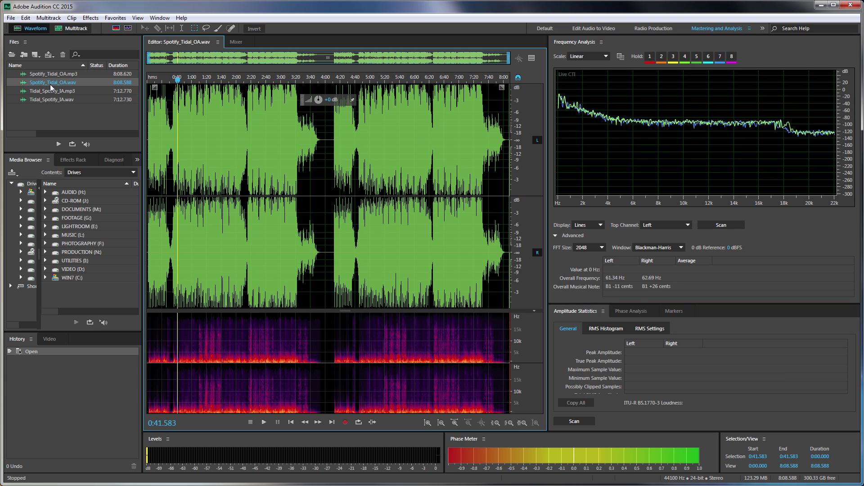
pyautogui.click(197, 140)
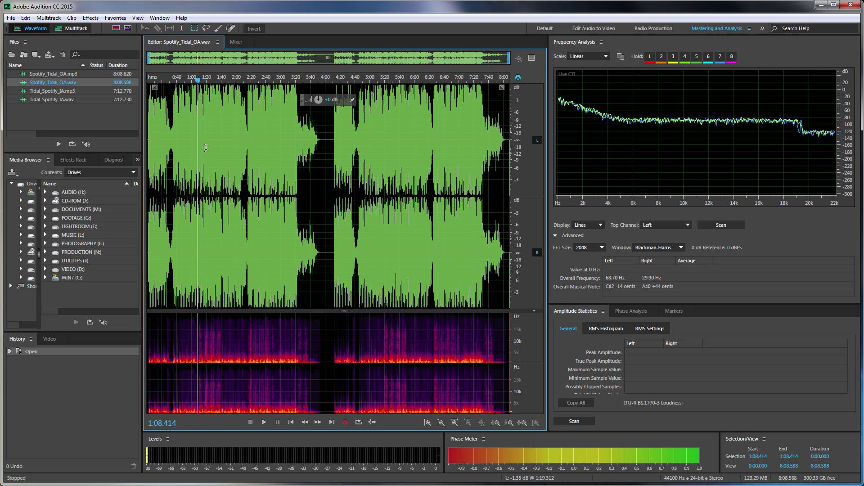
pyautogui.click(205, 149)
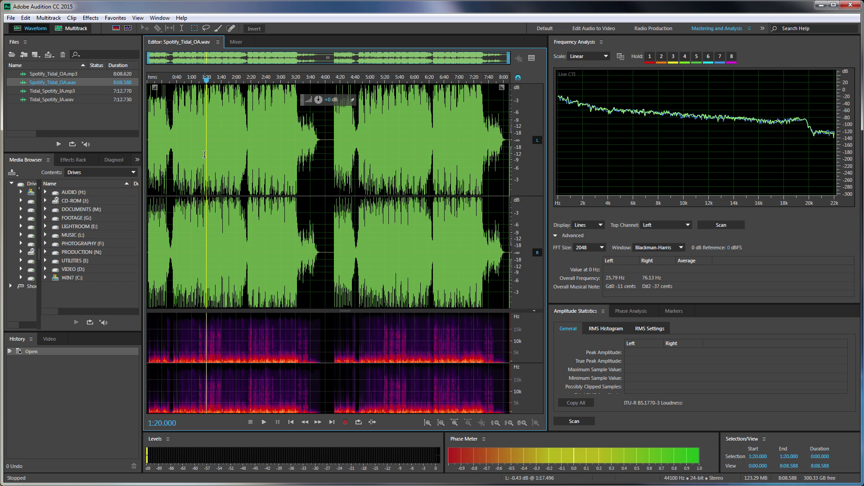
pyautogui.press('space')
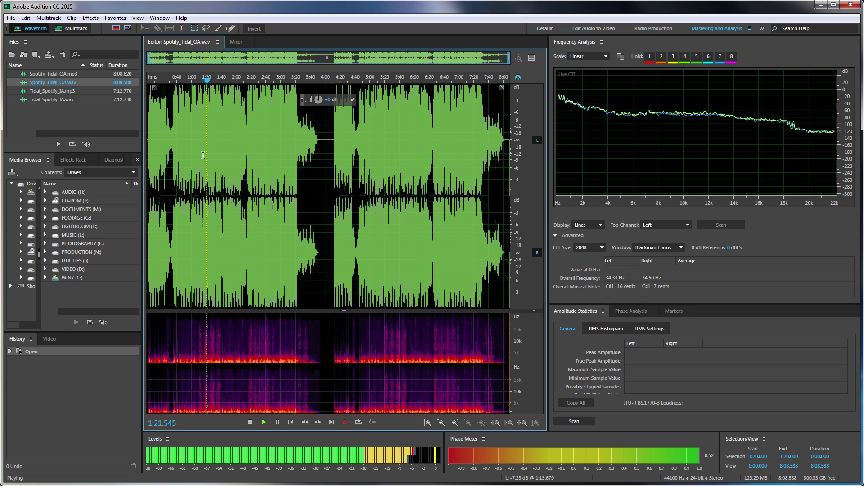
pyautogui.press('space')
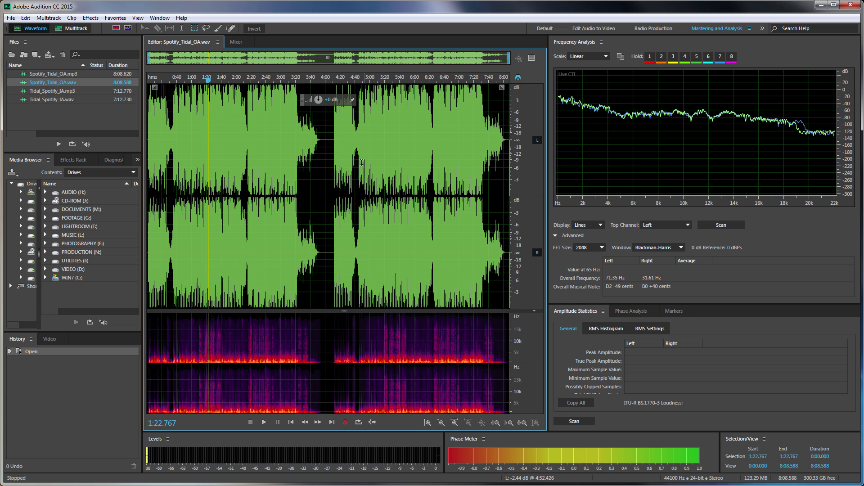
pyautogui.click(391, 168)
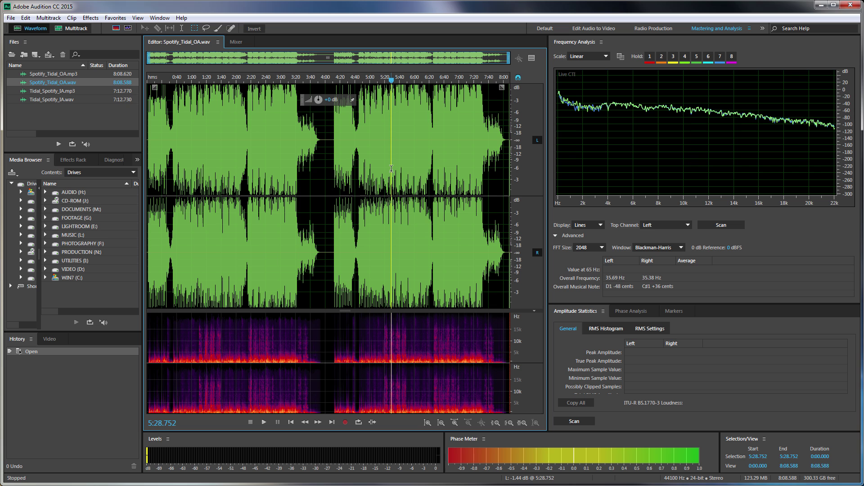
pyautogui.click(205, 168)
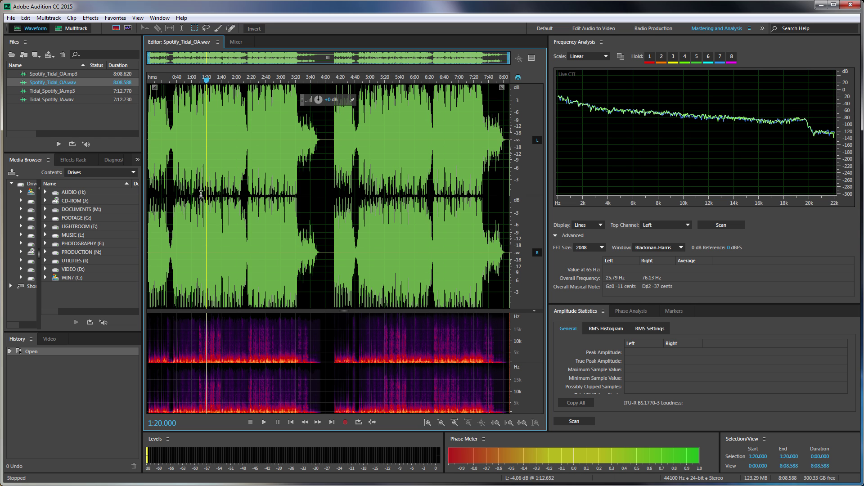
# Zoom into Spotify_Tidal_OA.wav's waveform and pan the view across different parts of the track.
pyautogui.scroll(5, 201, 194)
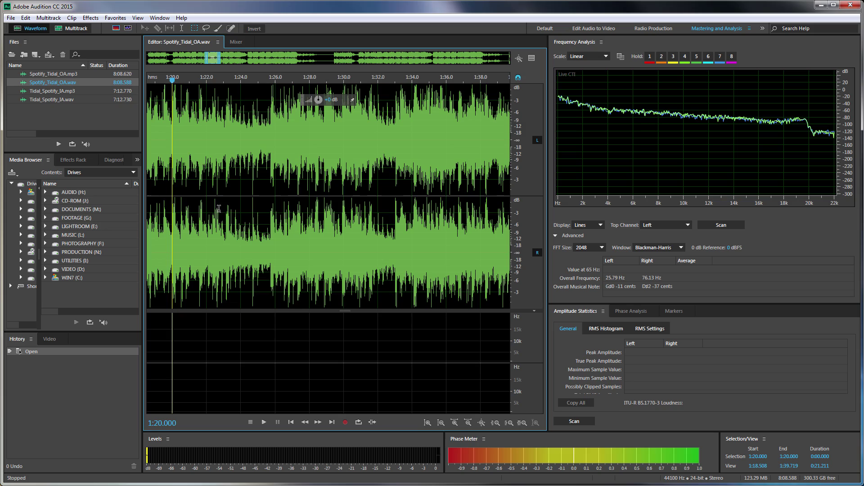
pyautogui.moveTo(214, 59); pyautogui.dragTo(164, 59)
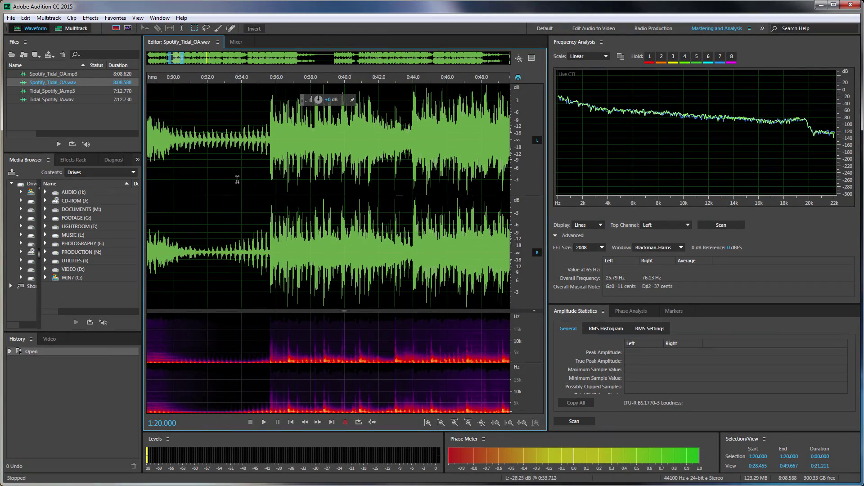
pyautogui.scroll(2, 260, 167)
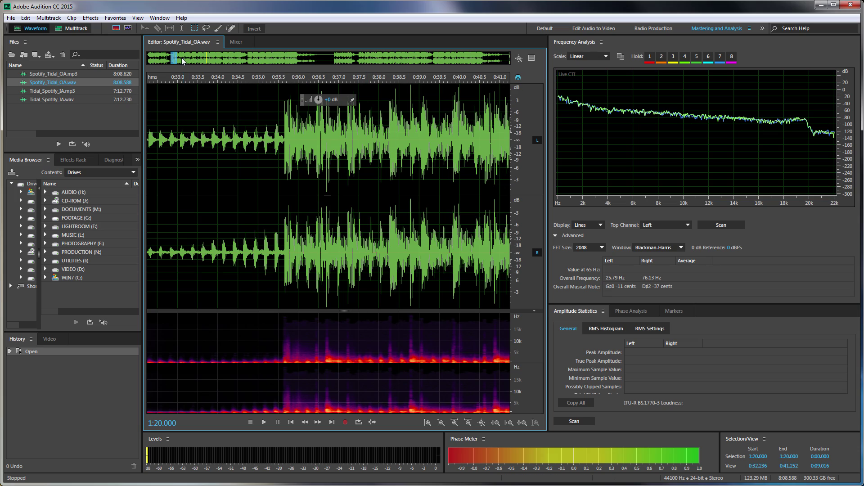
pyautogui.moveTo(175, 57); pyautogui.dragTo(360, 56)
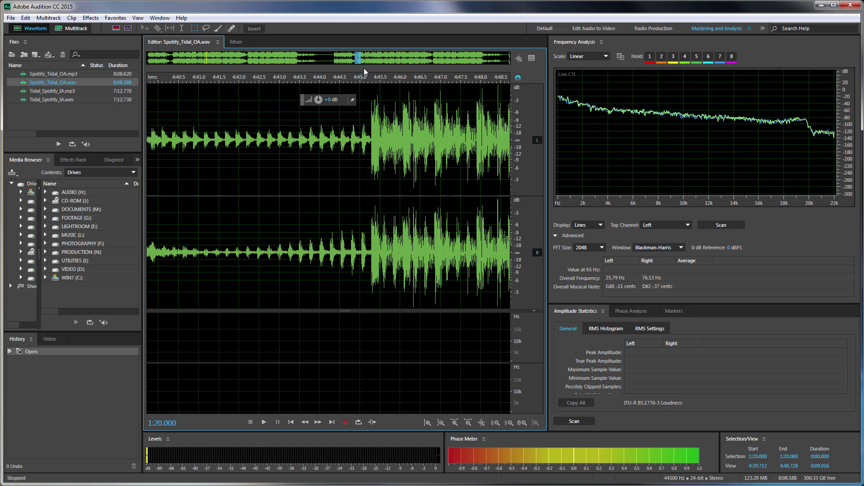
# Check the spectrum at 4:45.410 and 4:45.244, play briefly, then at 4:44.226 before the loud passage.
pyautogui.click(377, 174)
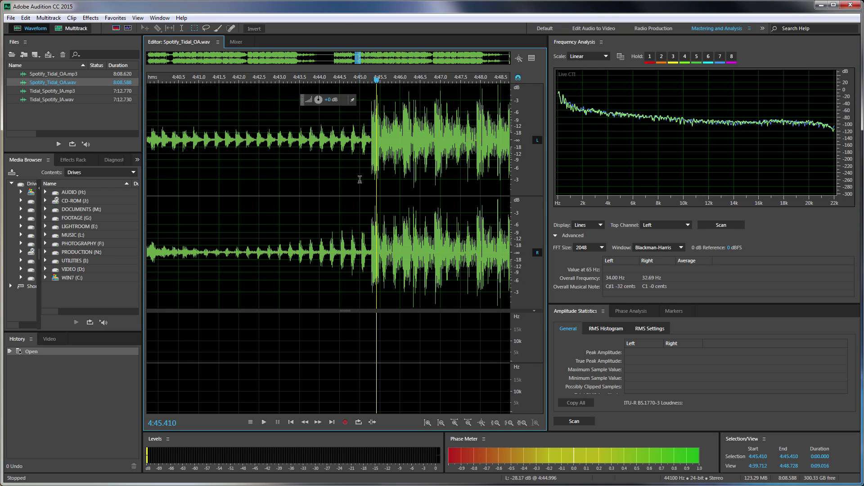
pyautogui.click(354, 179)
pyautogui.press('space')
pyautogui.press('space')
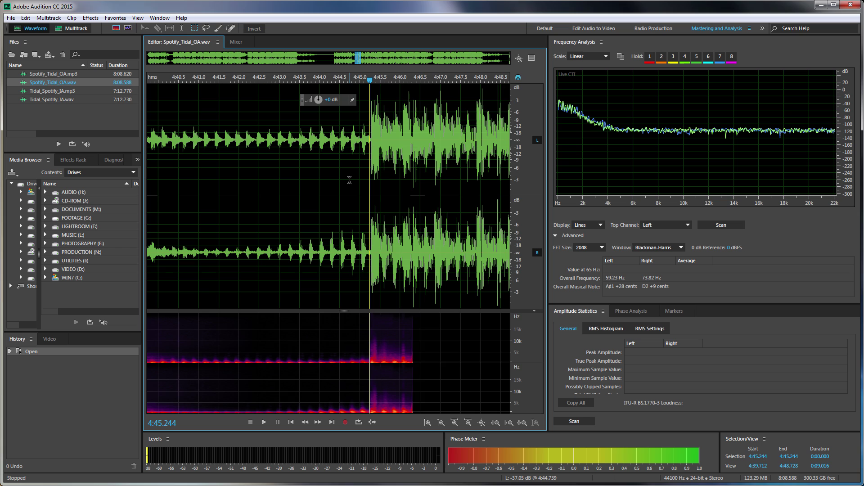
pyautogui.click(329, 188)
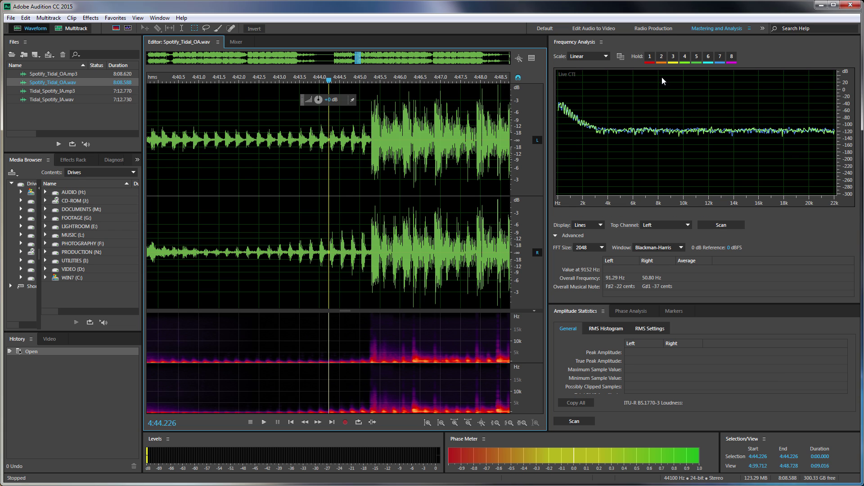
# Check the spectrum after the loud passage starts, at 4:45.9, 4:47.387 and 4:47.600.
pyautogui.click(387, 157)
pyautogui.click(457, 159)
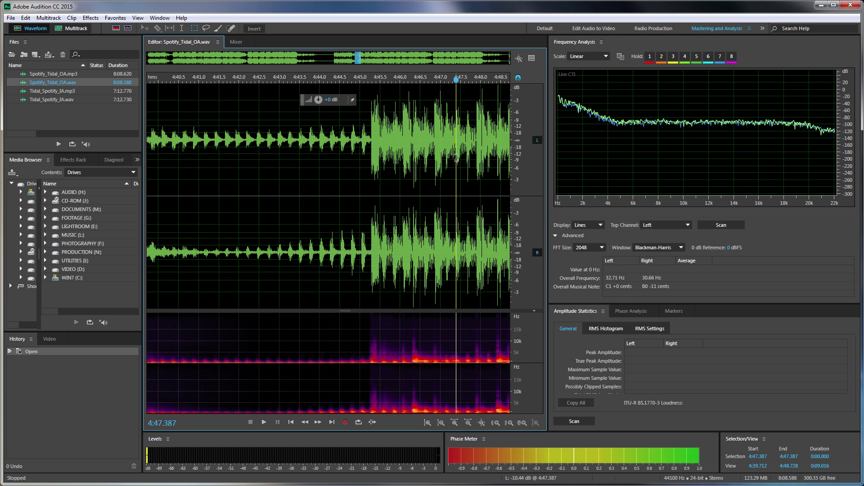
pyautogui.click(430, 163)
pyautogui.click(465, 163)
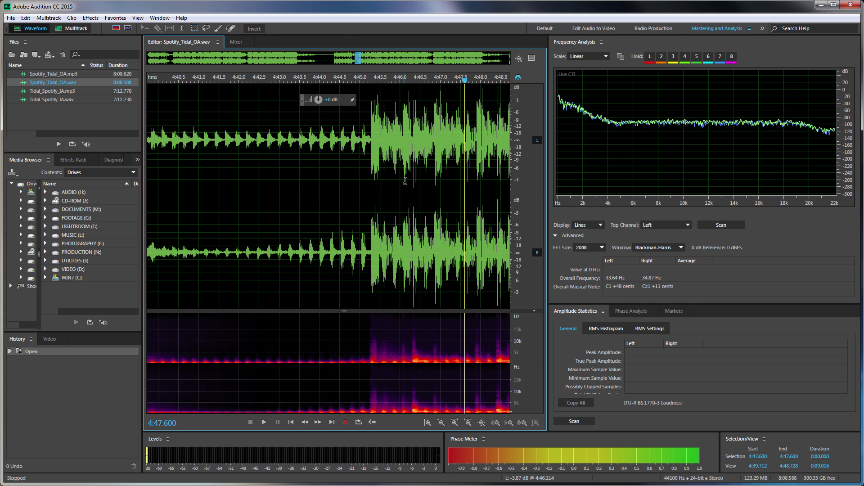
pyautogui.scroll(-6, 418, 135)
# Check the spectrum near 5:01.772, then move to the file start and set the playhead at 0:58.241.
pyautogui.click(415, 148)
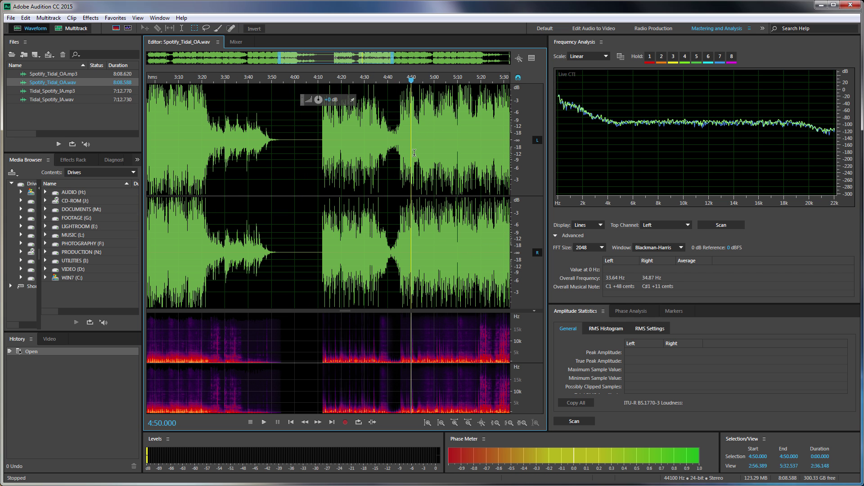
pyautogui.click(439, 156)
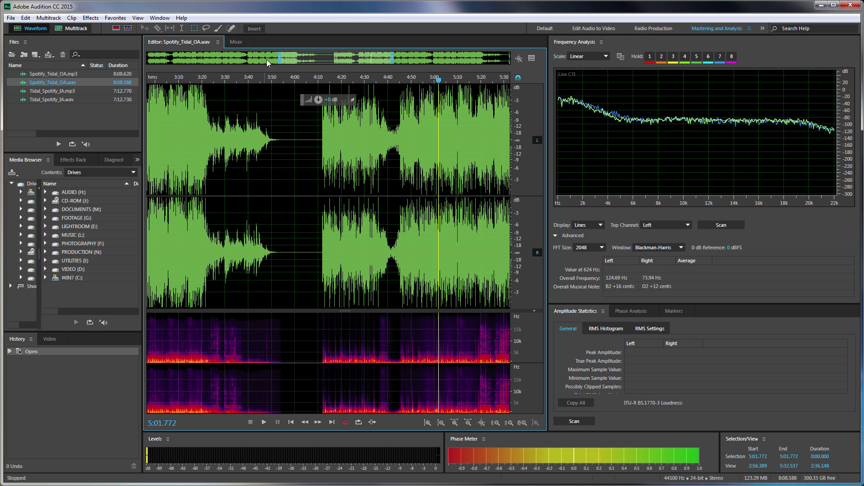
pyautogui.moveTo(307, 58); pyautogui.dragTo(239, 55)
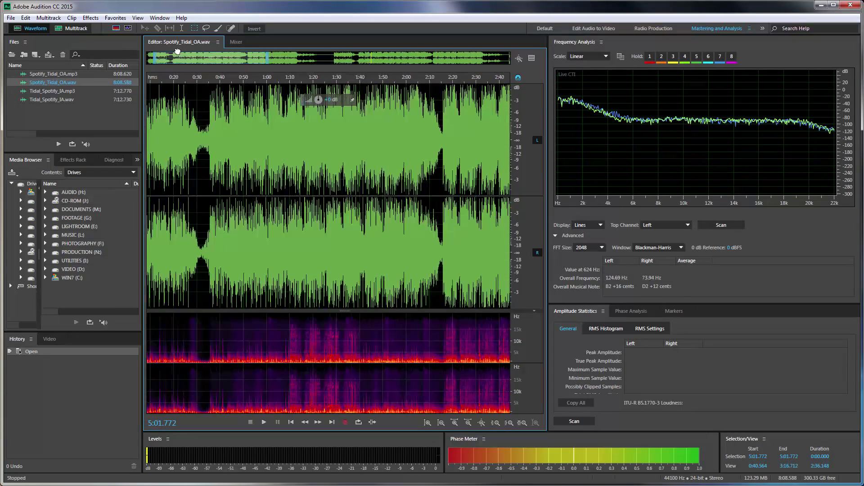
pyautogui.moveTo(178, 52); pyautogui.dragTo(149, 51)
pyautogui.click(282, 166)
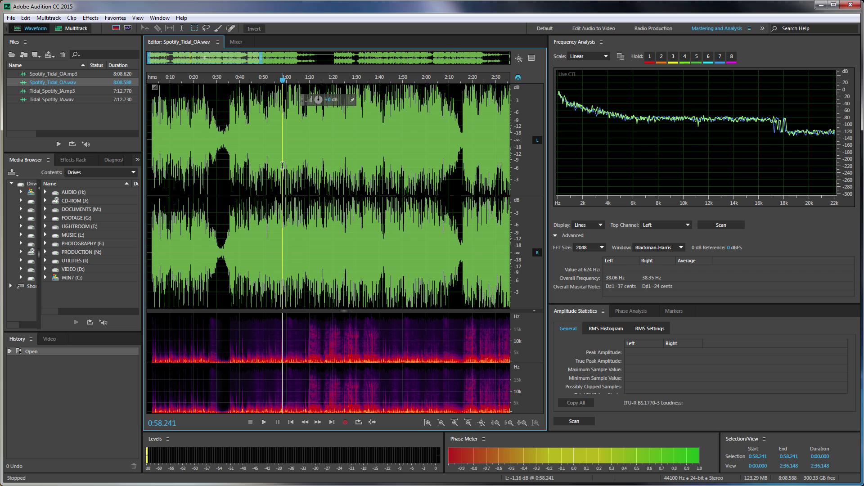
pyautogui.moveTo(795, 123)
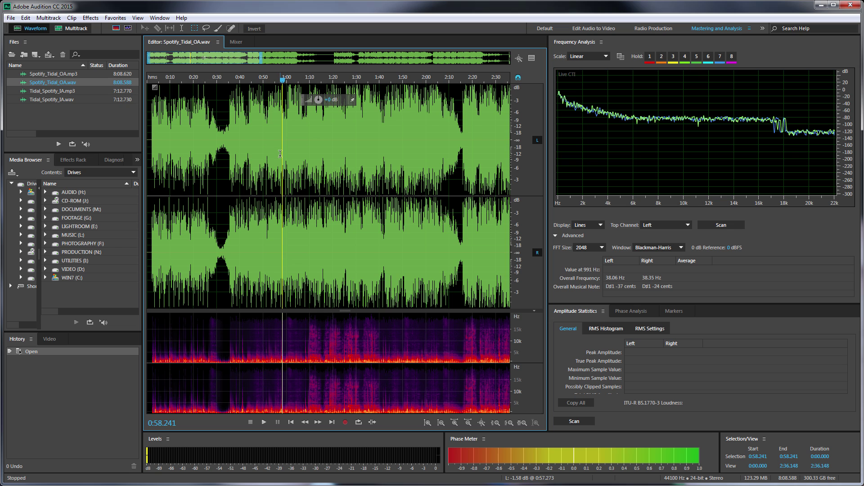
# Open Tidal_Spotify_IA.wav and compare spectra of its first half (0:00–3:36) and second half.
pyautogui.doubleClick(44, 99)
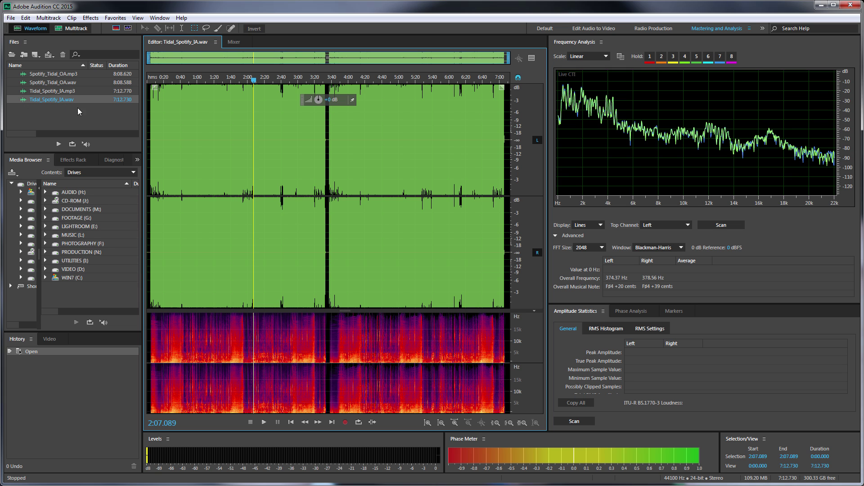
pyautogui.click(298, 160)
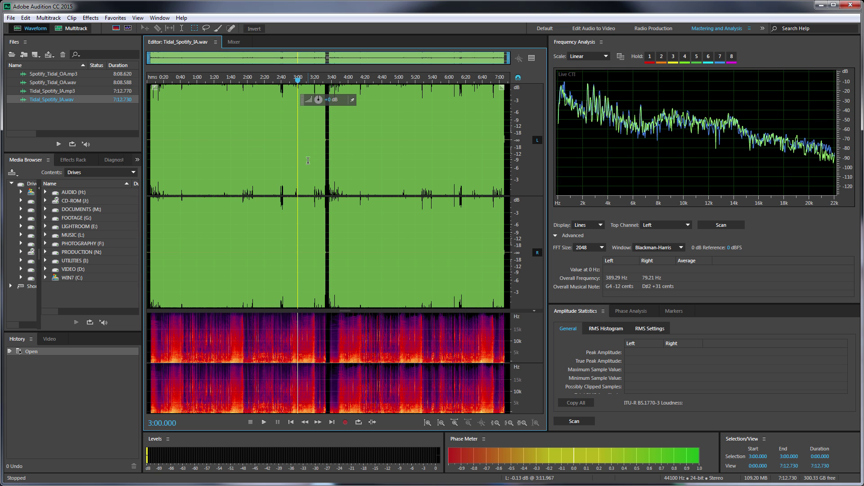
pyautogui.moveTo(328, 149); pyautogui.dragTo(148, 153)
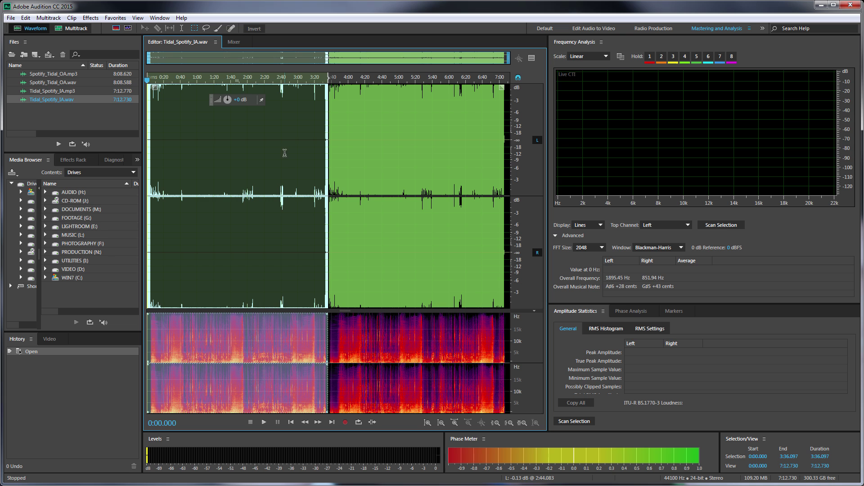
pyautogui.moveTo(332, 157); pyautogui.dragTo(525, 154)
pyautogui.click(399, 155)
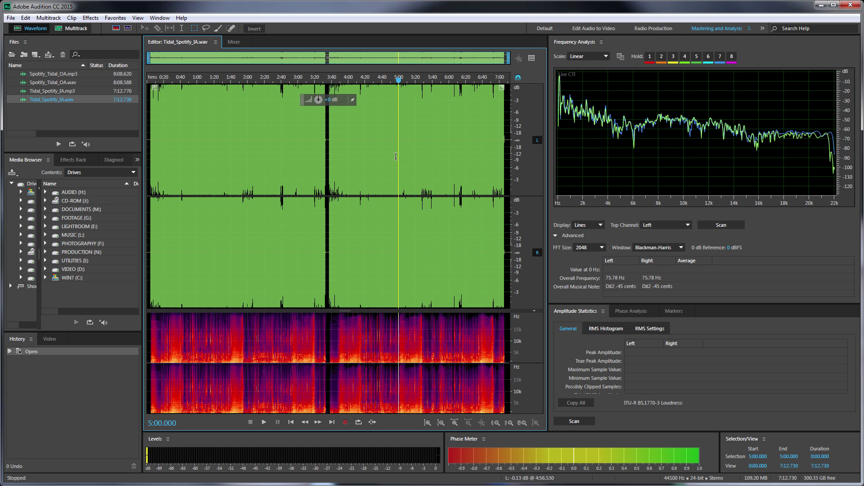
# Check the spectrum at 4:15.241, 5:44.790 and around 5:50–6:00, ending at 5:56.050.
pyautogui.click(361, 156)
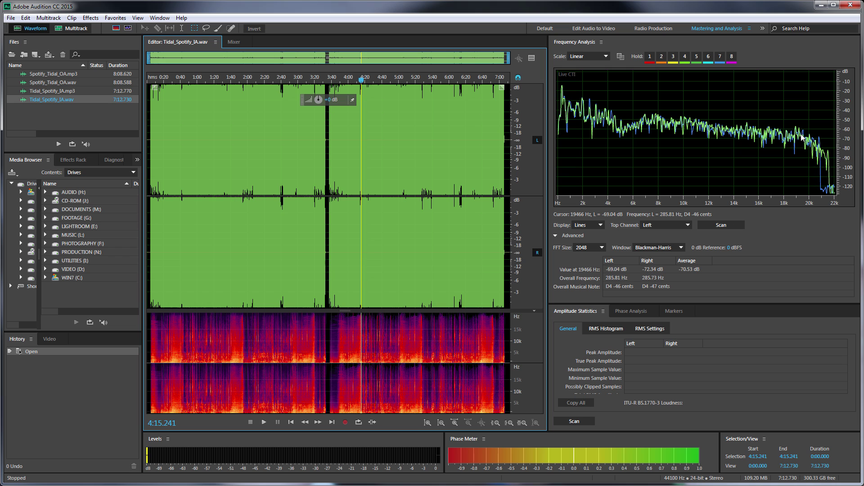
pyautogui.click(436, 162)
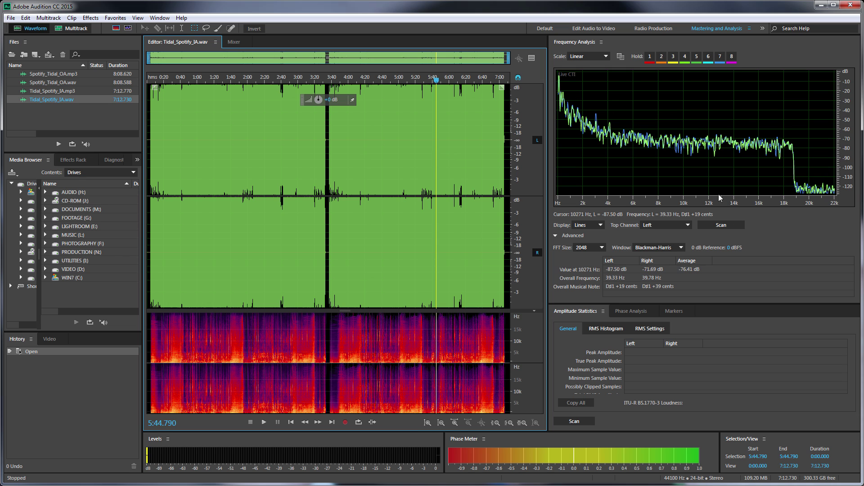
pyautogui.click(449, 164)
pyautogui.click(440, 164)
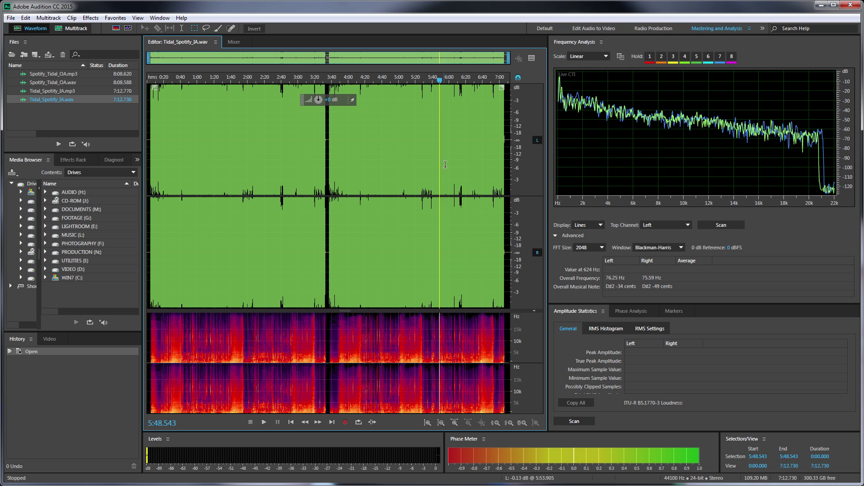
pyautogui.click(445, 165)
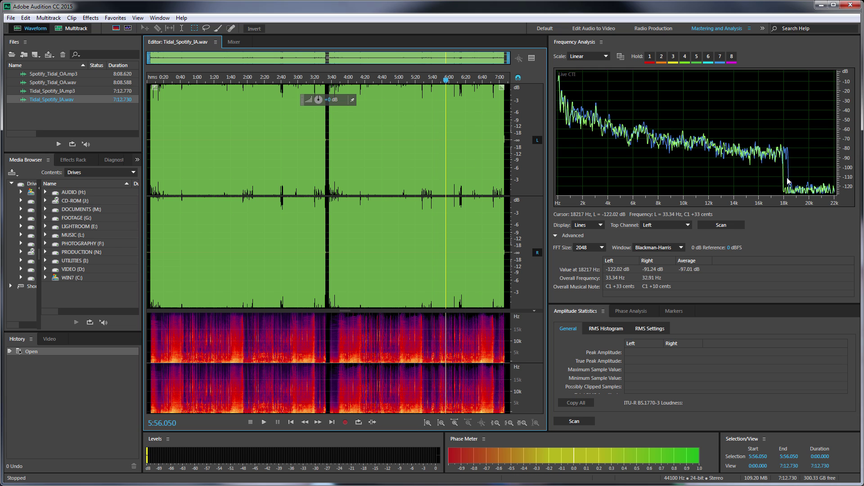
# Move the playhead back to 2:32.286 to compare with the 20 kHz roll-off at 6:08.
pyautogui.click(276, 171)
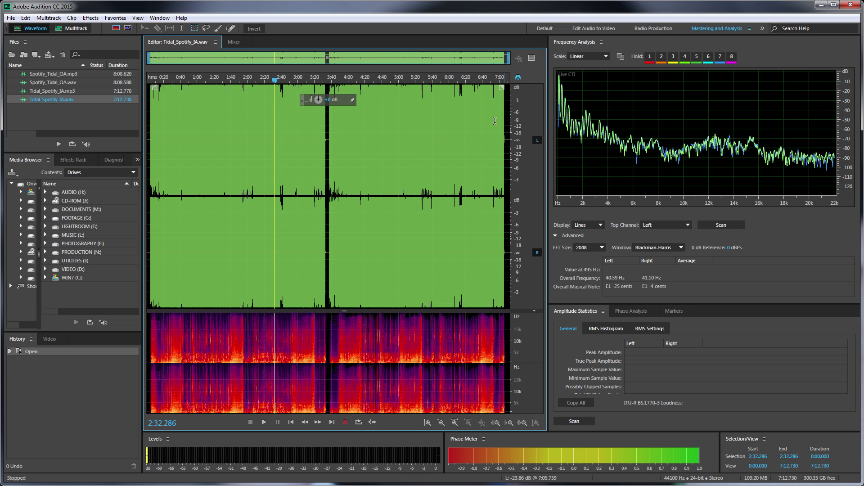
# Move the playhead to 6:08.383, 6:30.368, about 6:03, then 5:53.905, reading the ~19 kHz cutoff.
pyautogui.click(456, 156)
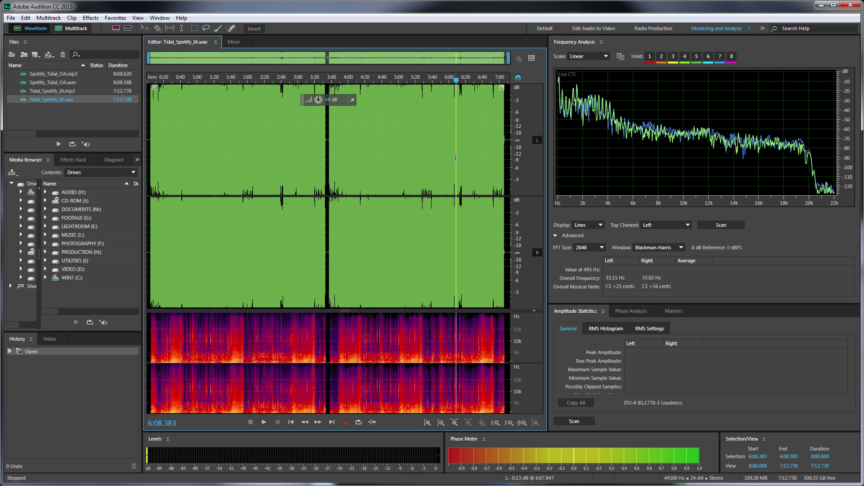
pyautogui.click(474, 156)
pyautogui.click(452, 161)
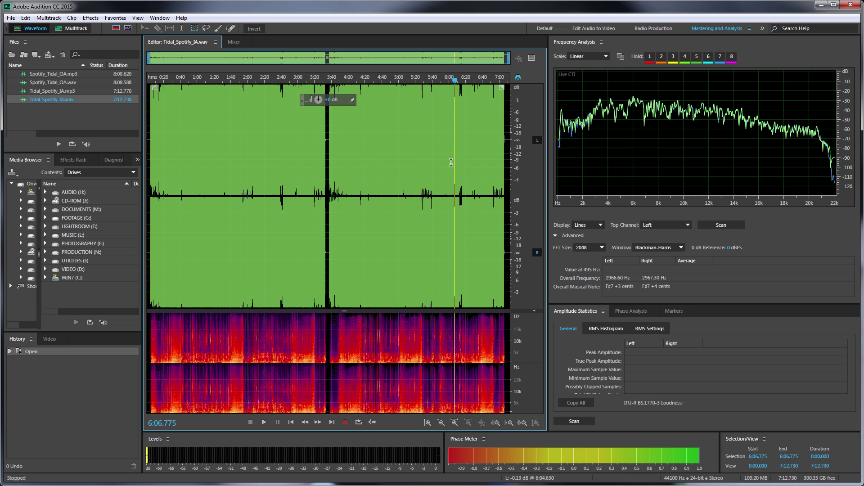
pyautogui.click(444, 163)
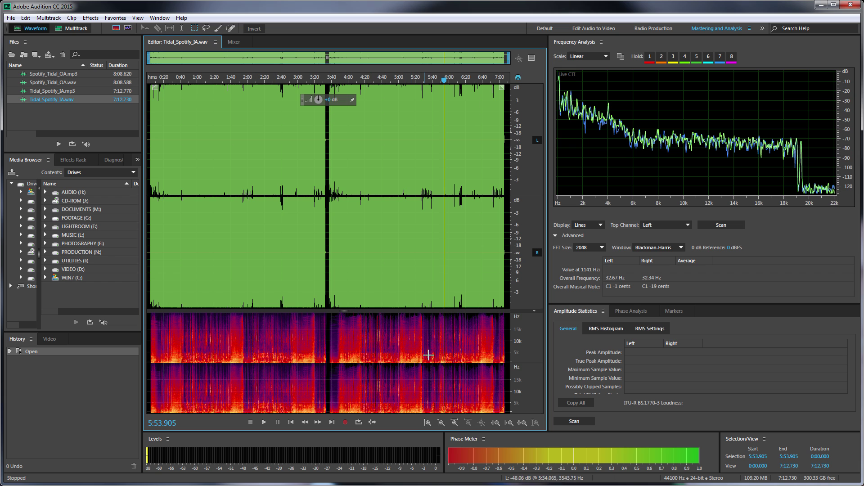
# Load Tidal_Spotify_IA.mp3 from the Files panel into the Waveform editor.
pyautogui.click(69, 91)
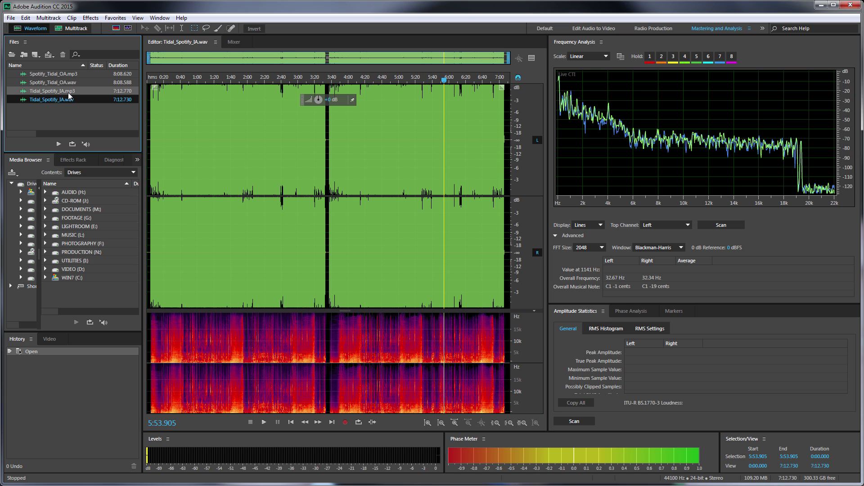